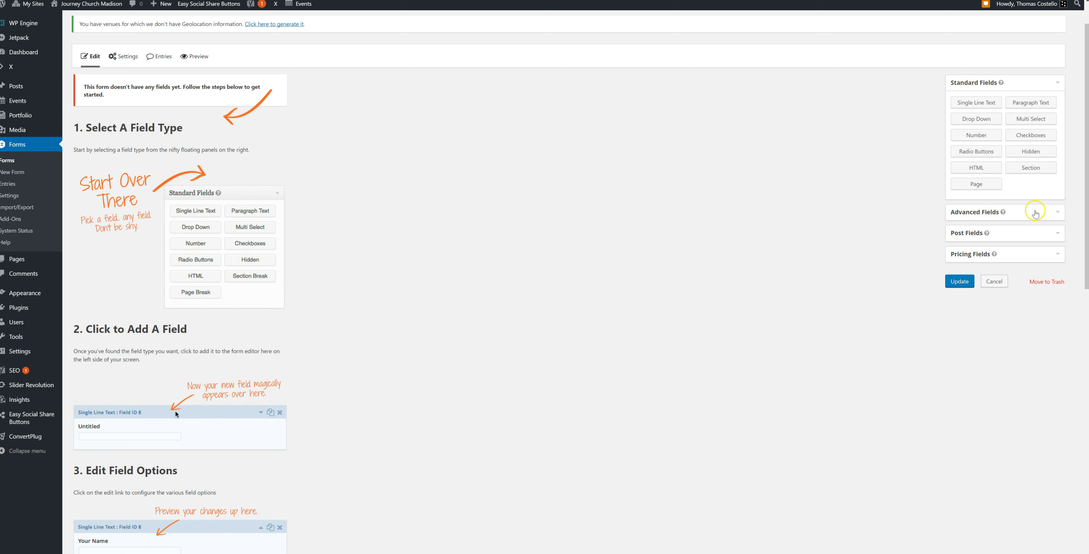
# - Add the advanced fields Name, Email, Phone and Address to the Sign Up Form, in that order
pyautogui.click(1038, 214)
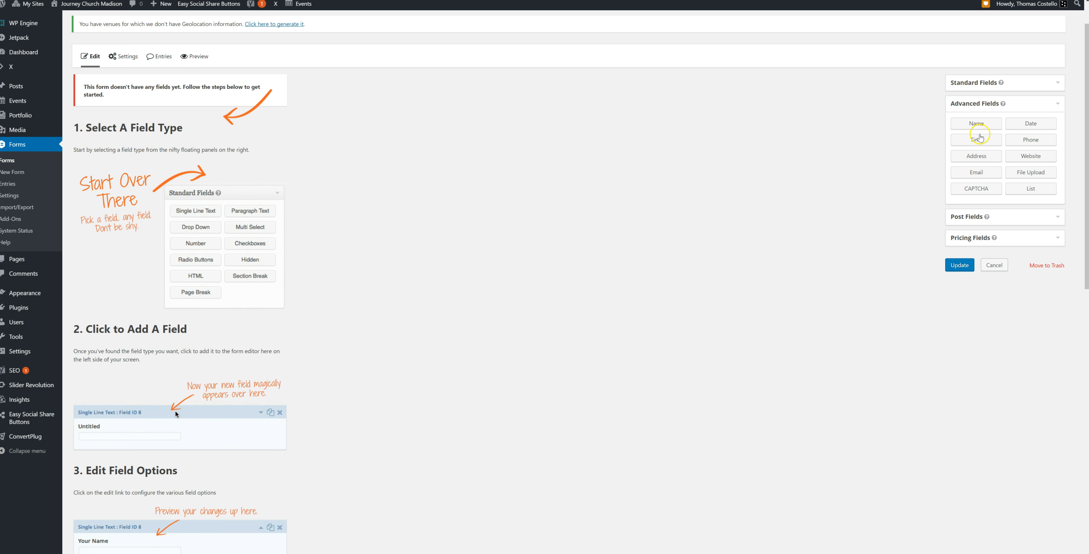
pyautogui.click(979, 127)
pyautogui.moveTo(980, 128); pyautogui.dragTo(121, 97)
pyautogui.click(122, 145)
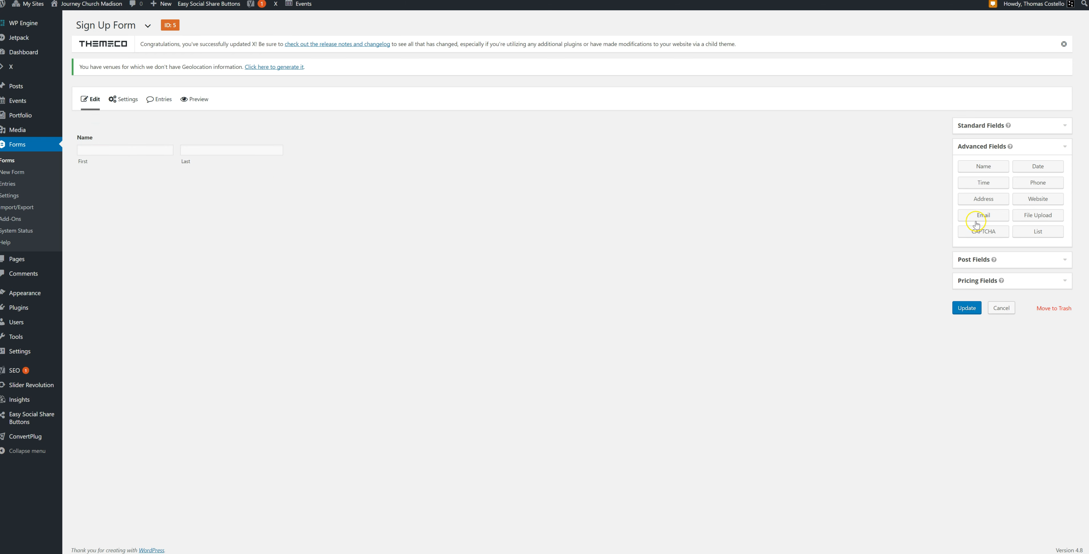
pyautogui.moveTo(984, 218); pyautogui.dragTo(171, 179)
pyautogui.moveTo(1038, 185); pyautogui.dragTo(158, 247)
pyautogui.moveTo(990, 204); pyautogui.dragTo(141, 304)
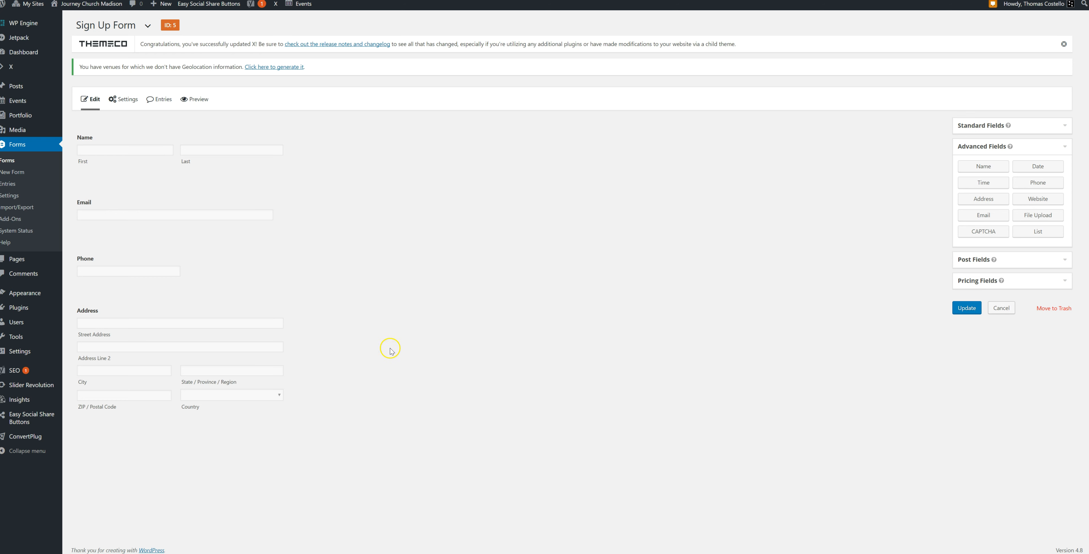
# - Add a Single Line Text field below the Address field and label it "What day will you be coming"
pyautogui.click(1046, 127)
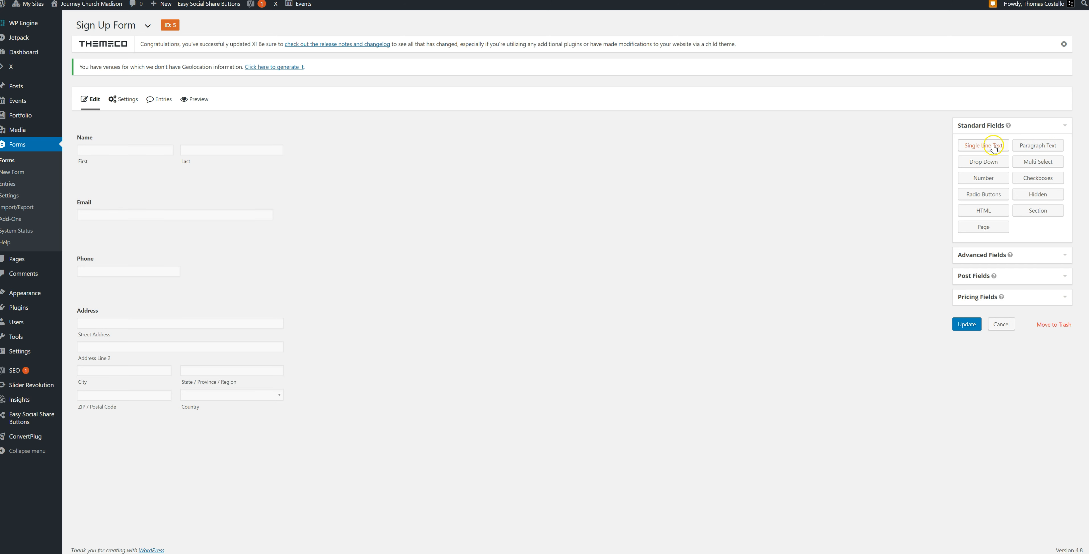
pyautogui.moveTo(985, 147); pyautogui.dragTo(179, 449)
pyautogui.moveTo(114, 475)
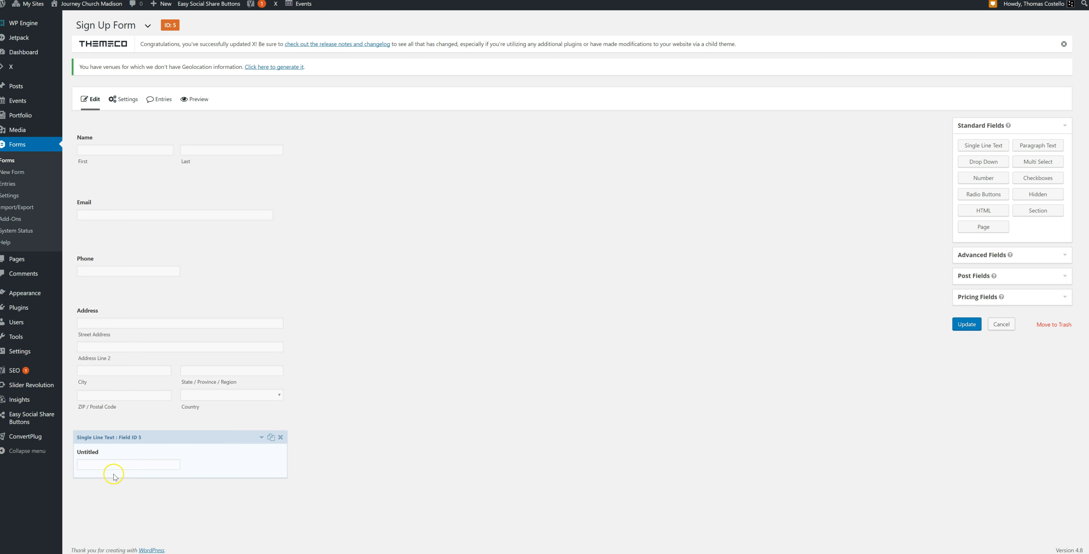
pyautogui.click(174, 450)
pyautogui.scroll(-4, 318, 406)
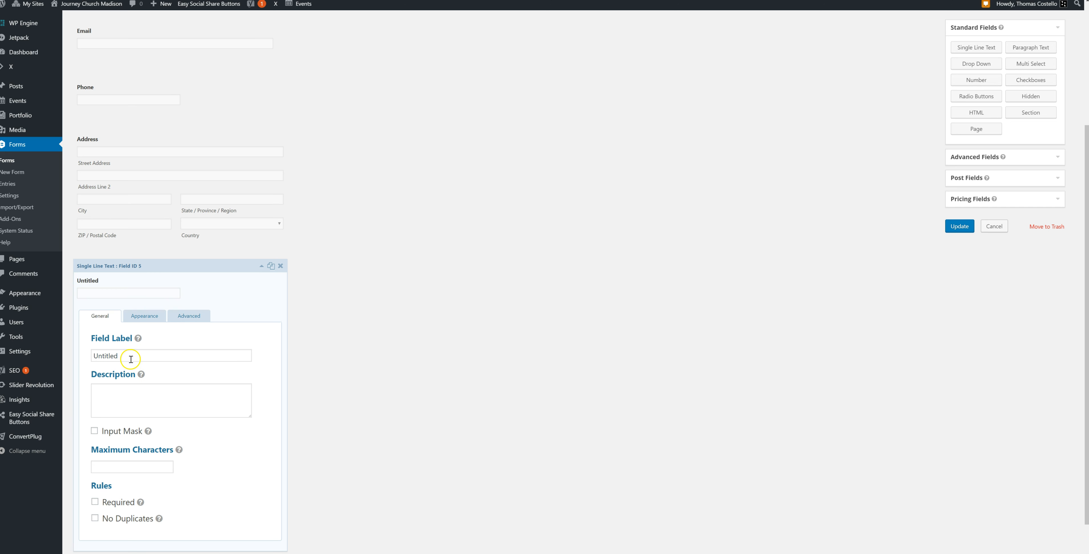
pyautogui.moveTo(124, 357); pyautogui.dragTo(78, 356)
pyautogui.write('What day will you be coming')
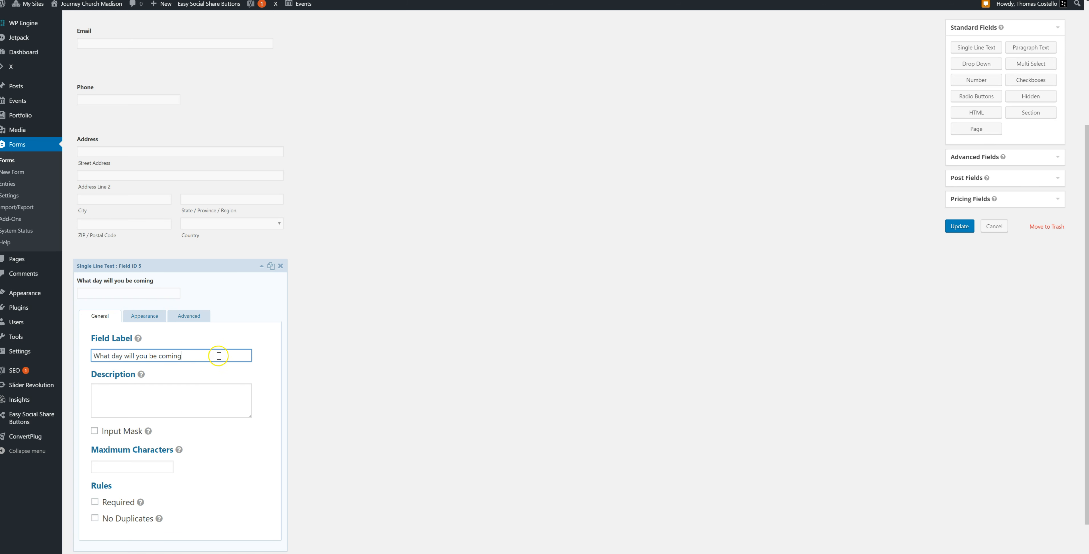
pyautogui.scroll(-1, 226, 421)
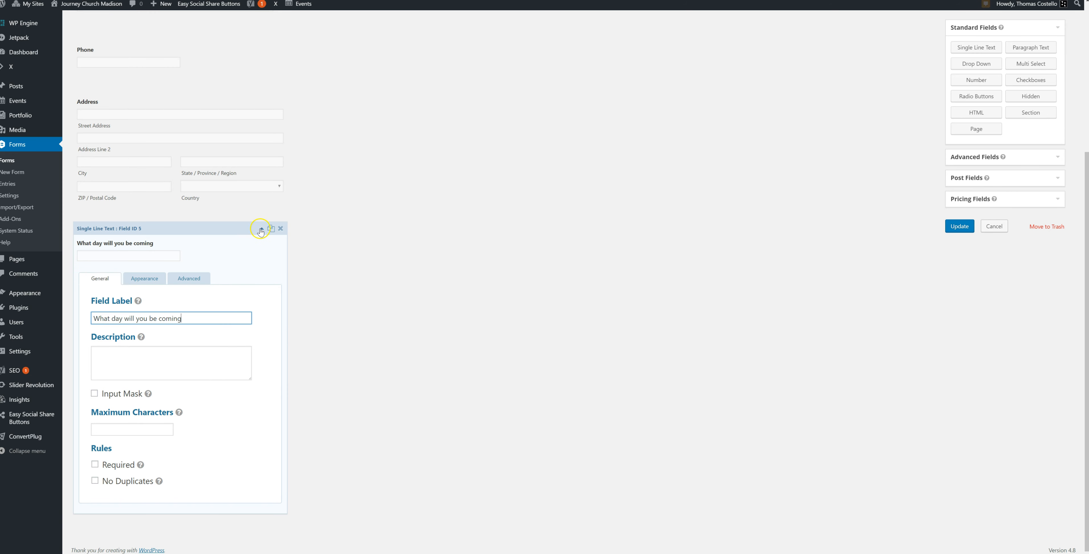
pyautogui.moveTo(261, 229); pyautogui.dragTo(274, 234)
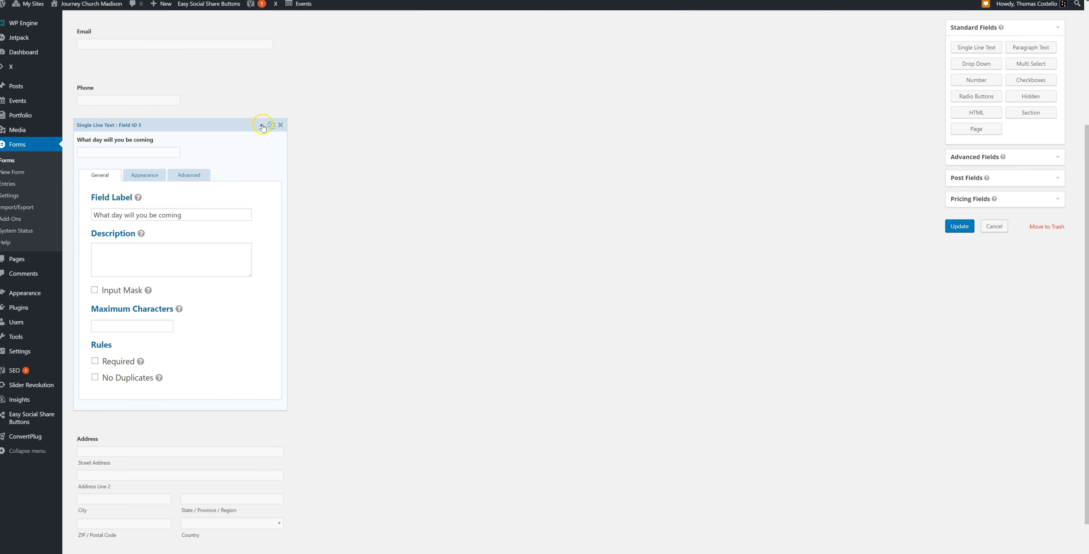
pyautogui.scroll(3, 262, 126)
pyautogui.scroll(-4, 335, 275)
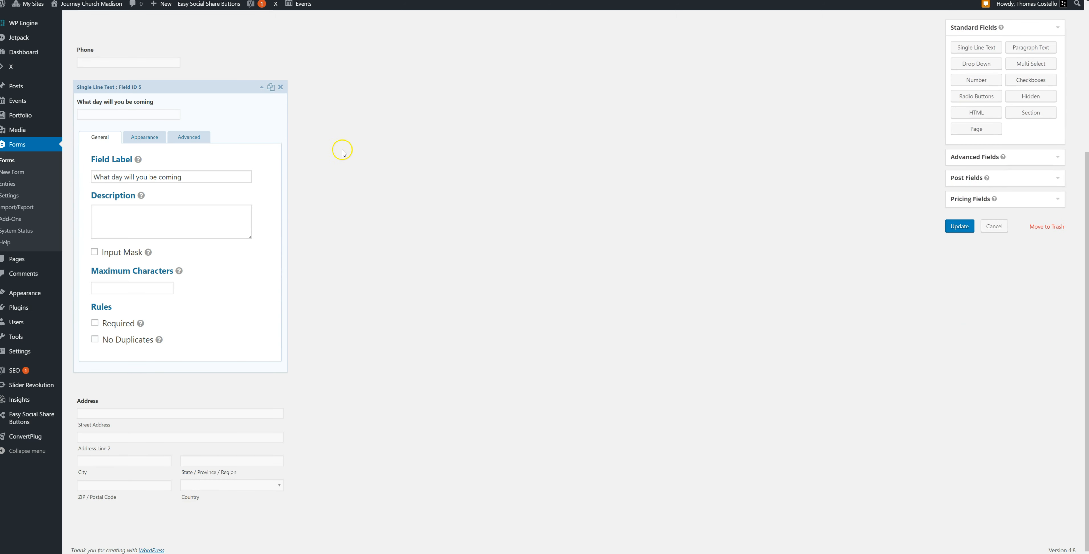
pyautogui.scroll(1, 237, 110)
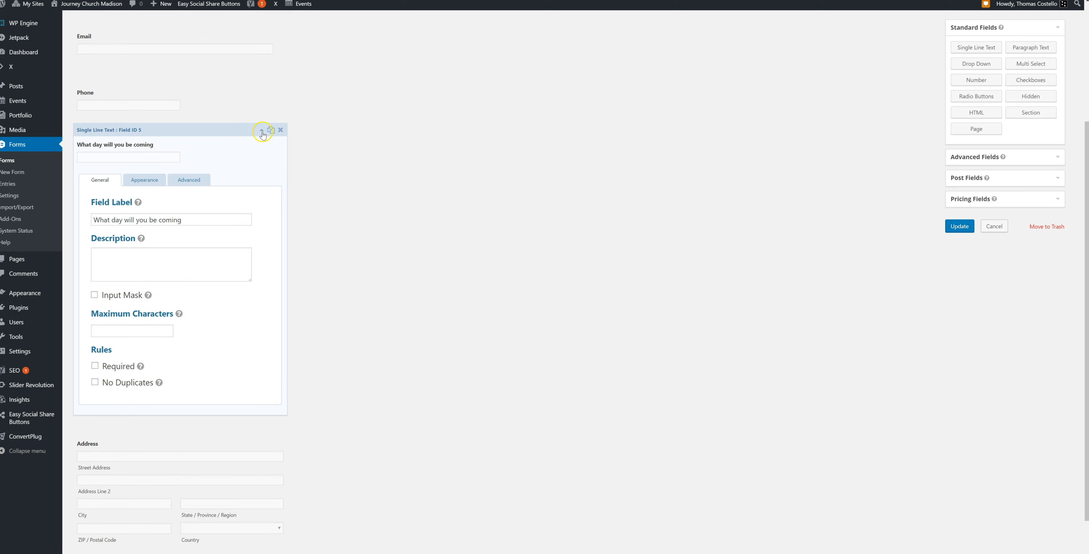
pyautogui.click(262, 131)
pyautogui.moveTo(235, 117); pyautogui.dragTo(221, 306)
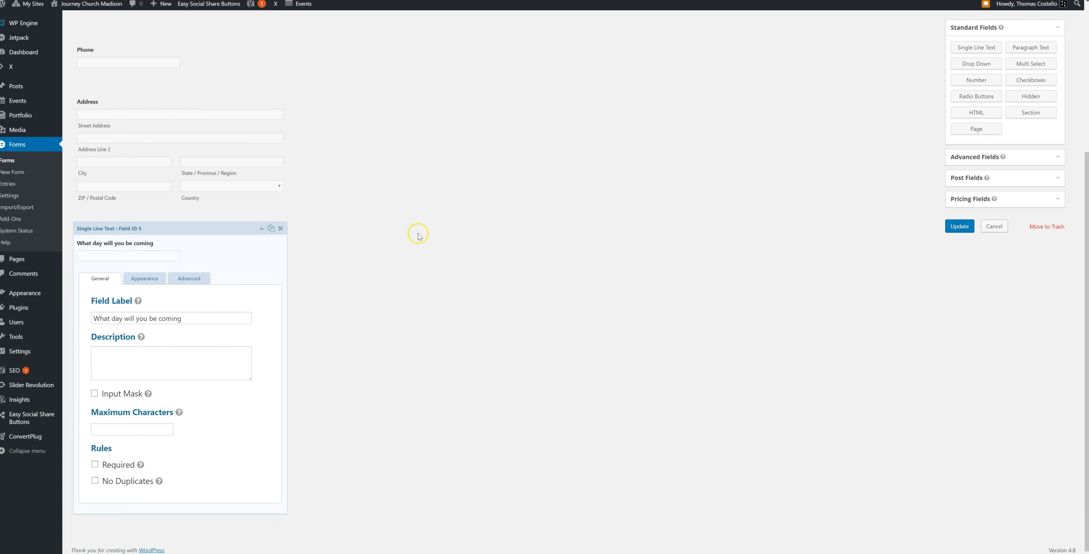
# - Save the Sign Up Form with its newly added fields by updating it
pyautogui.scroll(5, 423, 237)
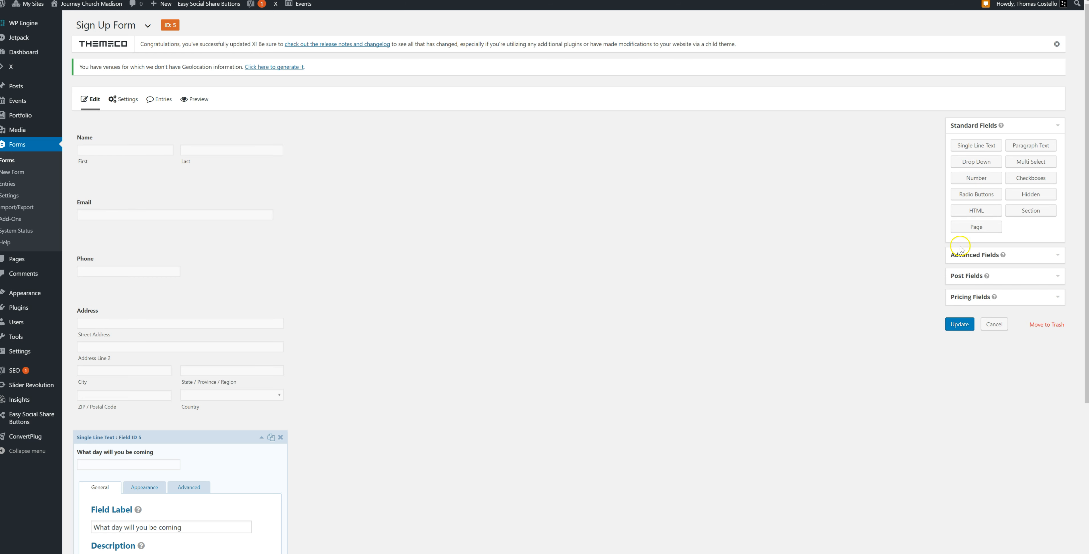
pyautogui.click(960, 325)
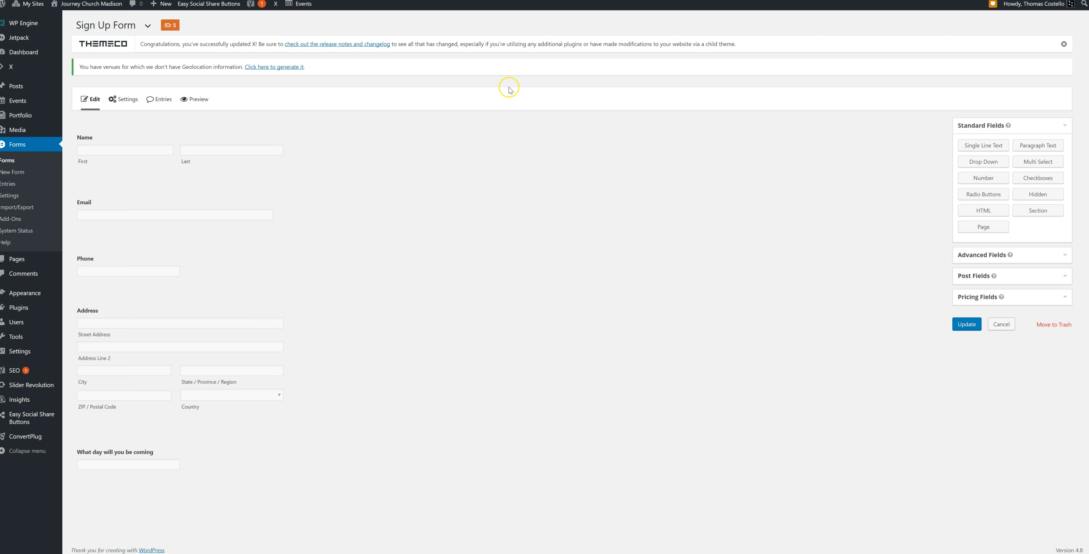
pyautogui.click(508, 61)
# - Title the new page "Sign Up Form" and insert the Guest Survey form with its title and description display turned off
pyautogui.hotkey('ctrl', 'Tab')
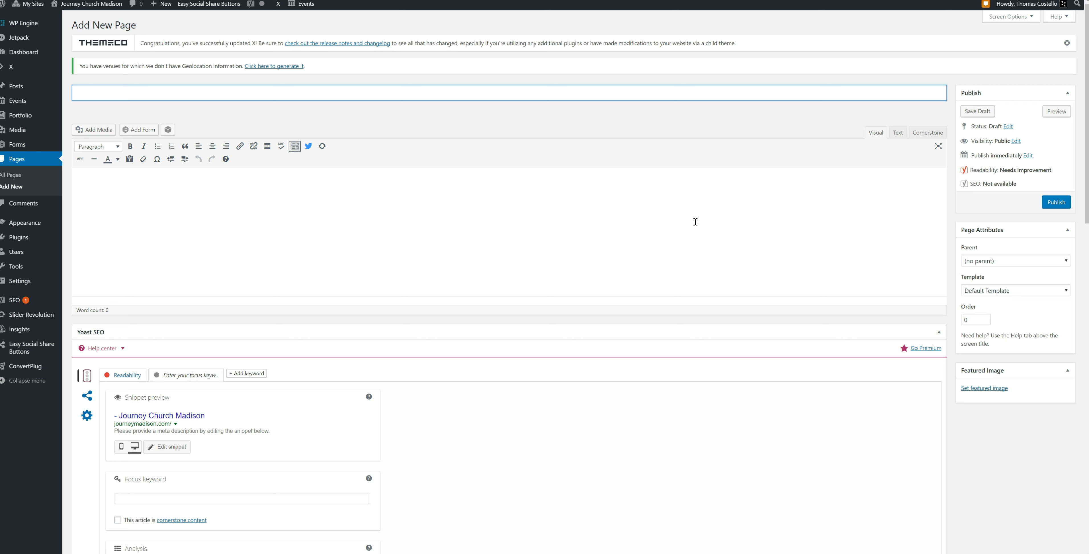
pyautogui.write('Sign Up Form')
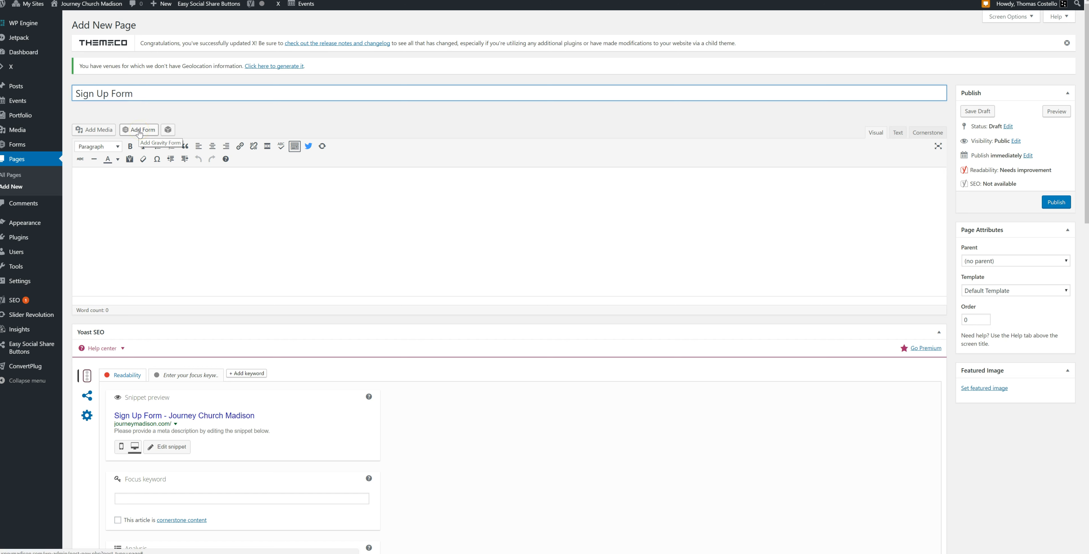
pyautogui.click(142, 132)
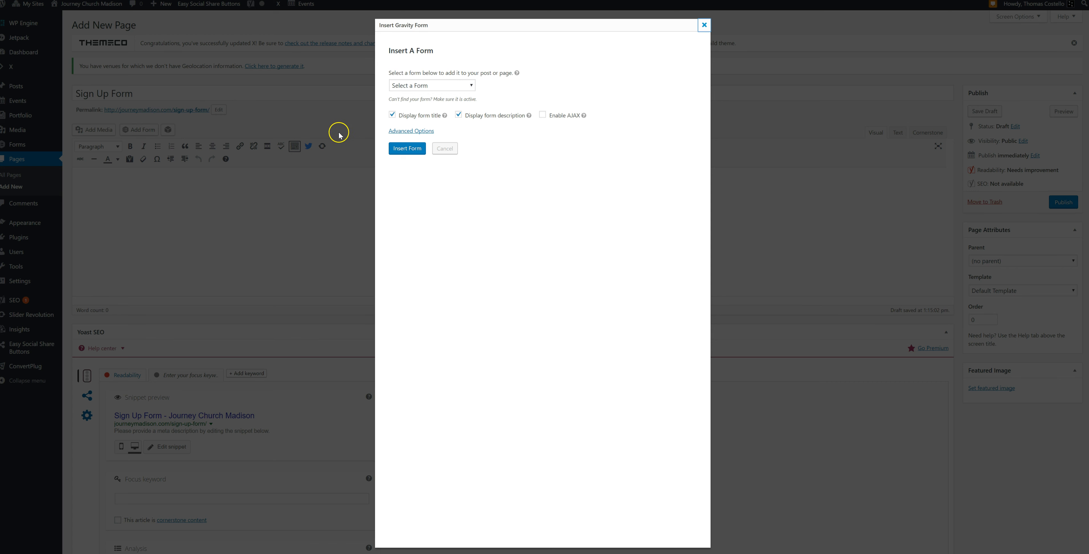
pyautogui.click(424, 86)
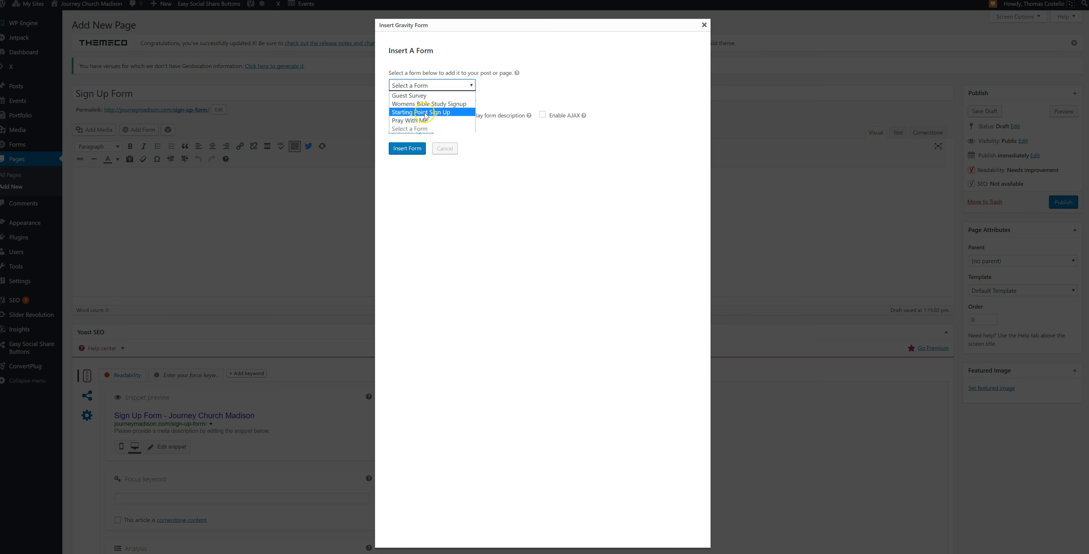
pyautogui.click(423, 96)
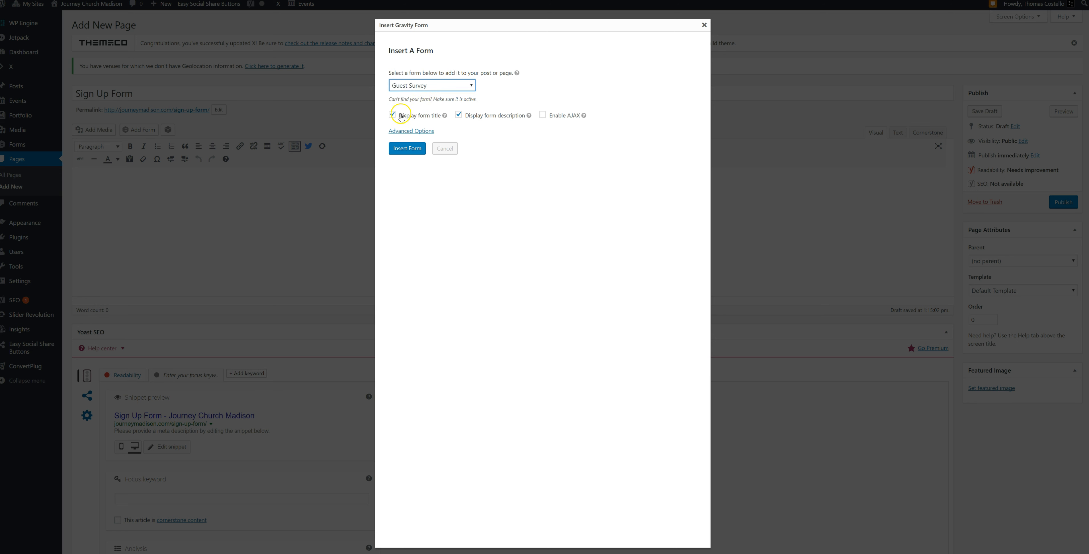
pyautogui.click(392, 116)
pyautogui.click(458, 115)
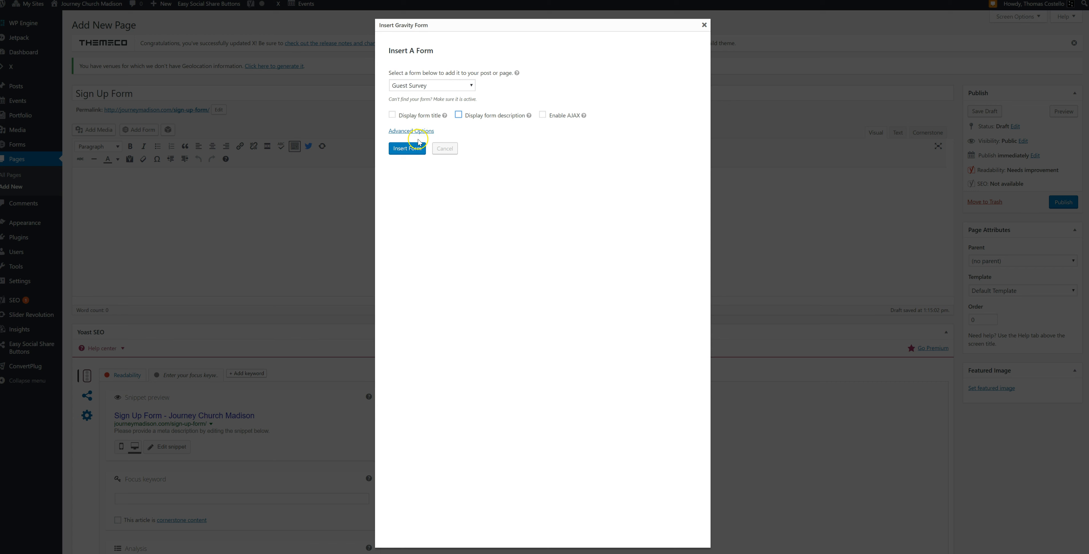
pyautogui.click(406, 150)
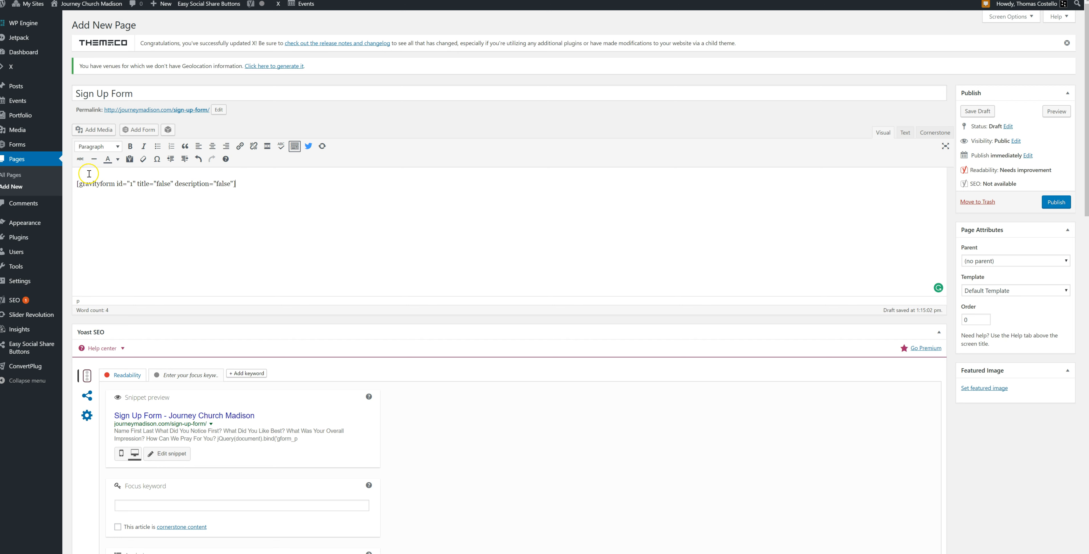
# - Add the line "This is text." above the gravityform shortcode, leaving blank space between them
pyautogui.click(78, 177)
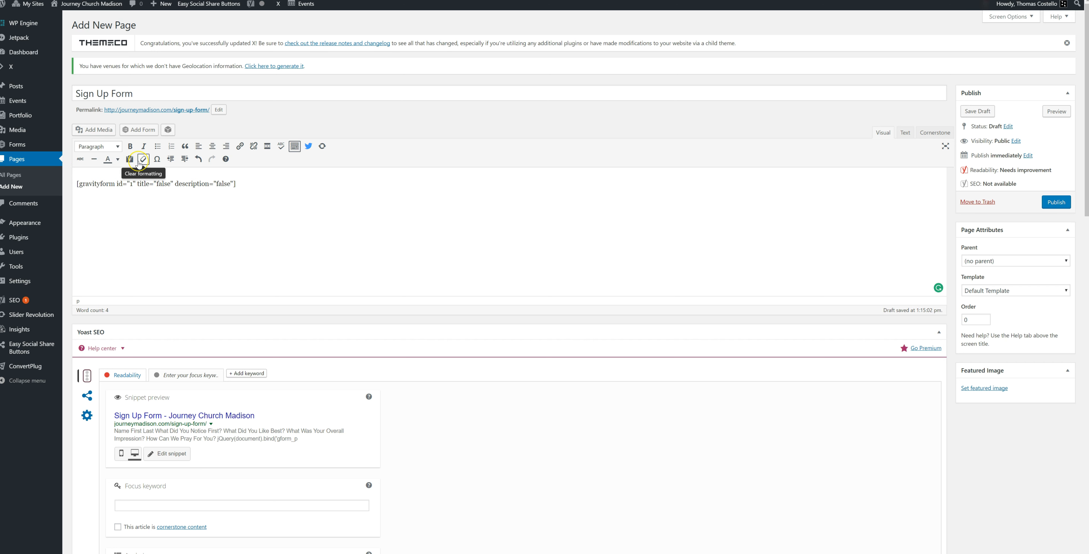
pyautogui.press('Return')
pyautogui.press('Return')
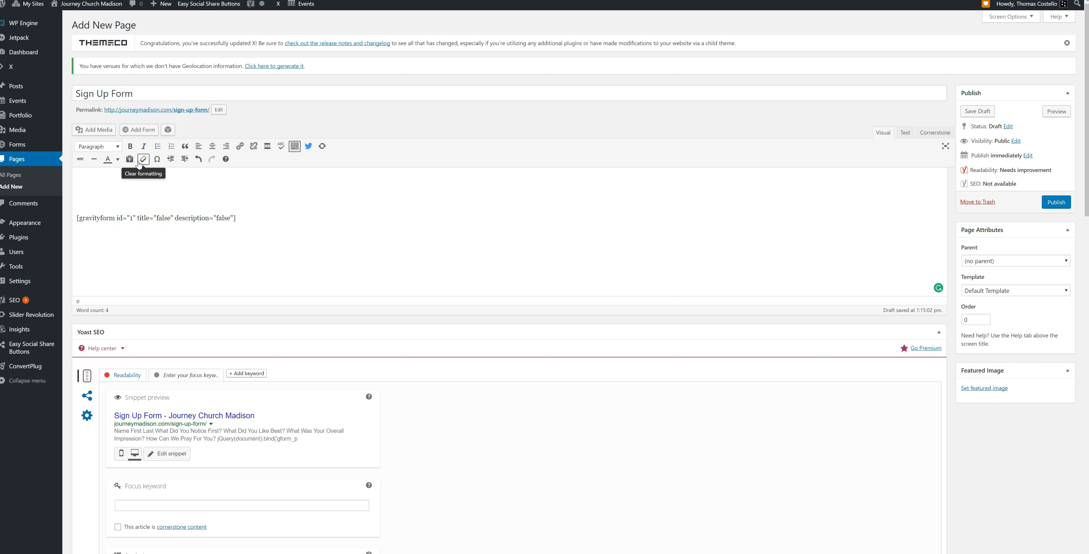
pyautogui.write('This is text.')
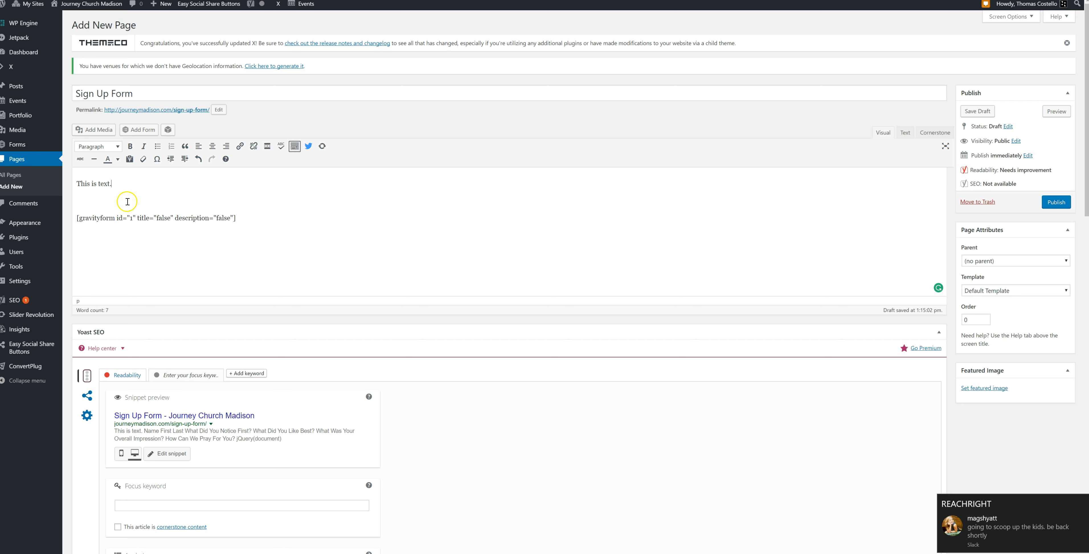
# - Publish the Sign Up Form page despite the proofreader's suggestions
pyautogui.click(1057, 203)
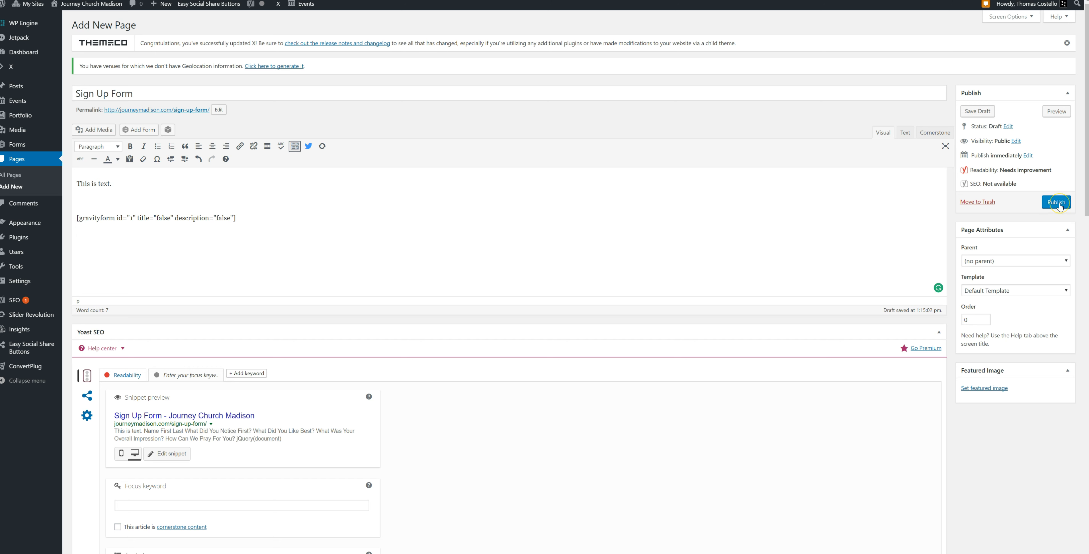
pyautogui.click(1060, 207)
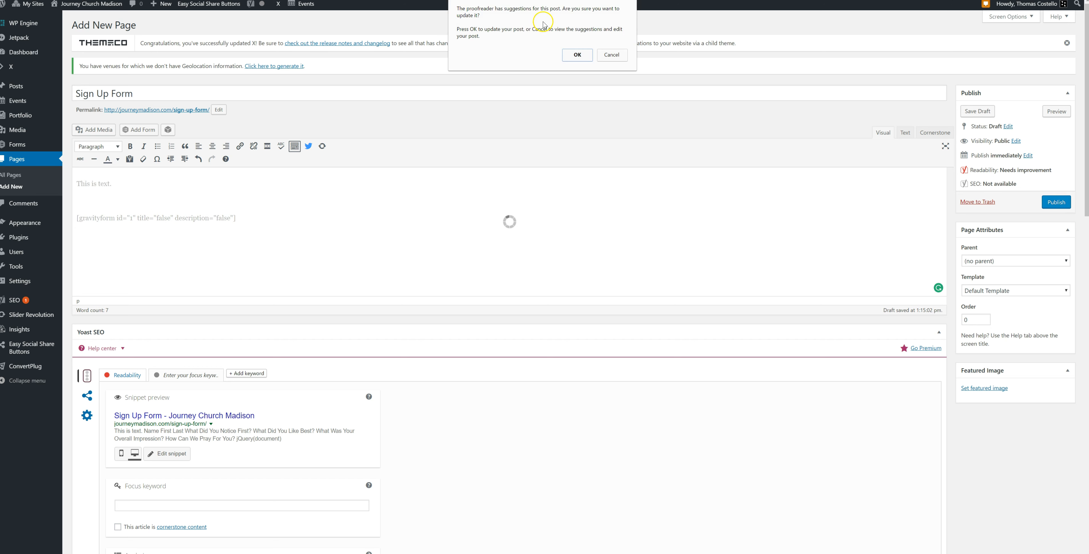
pyautogui.click(584, 61)
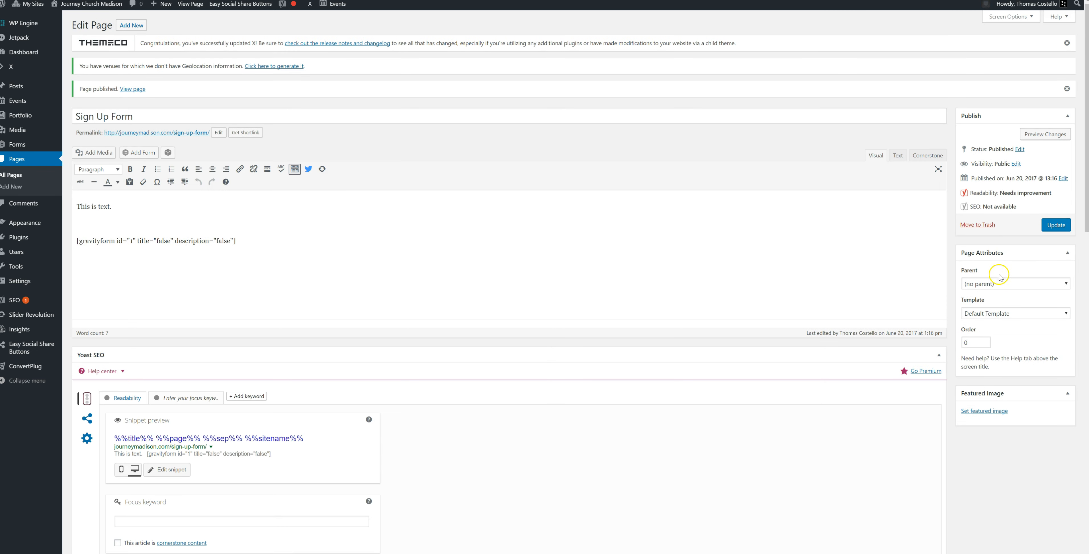
# - View the published page and examine its intro text and the embedded form from the Name field down to the submit button
pyautogui.click(140, 89)
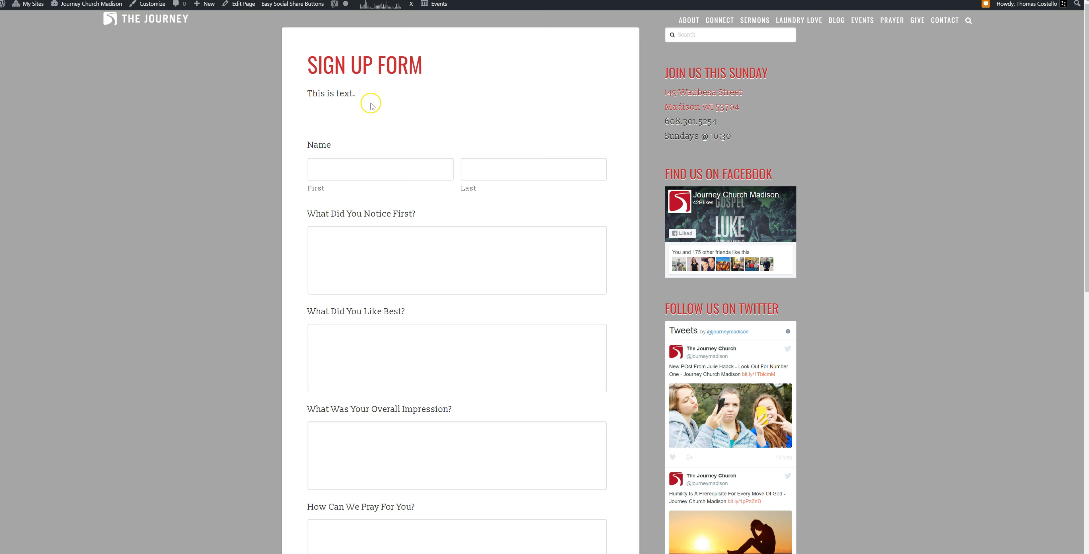
pyautogui.scroll(-3, 472, 149)
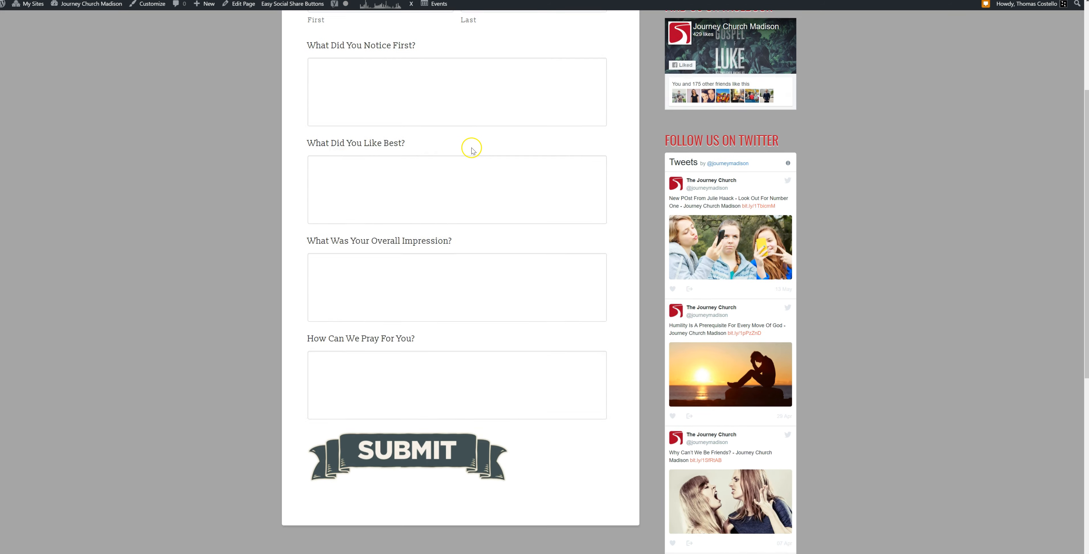
pyautogui.scroll(2, 470, 151)
pyautogui.scroll(-4, 467, 158)
pyautogui.scroll(4, 463, 163)
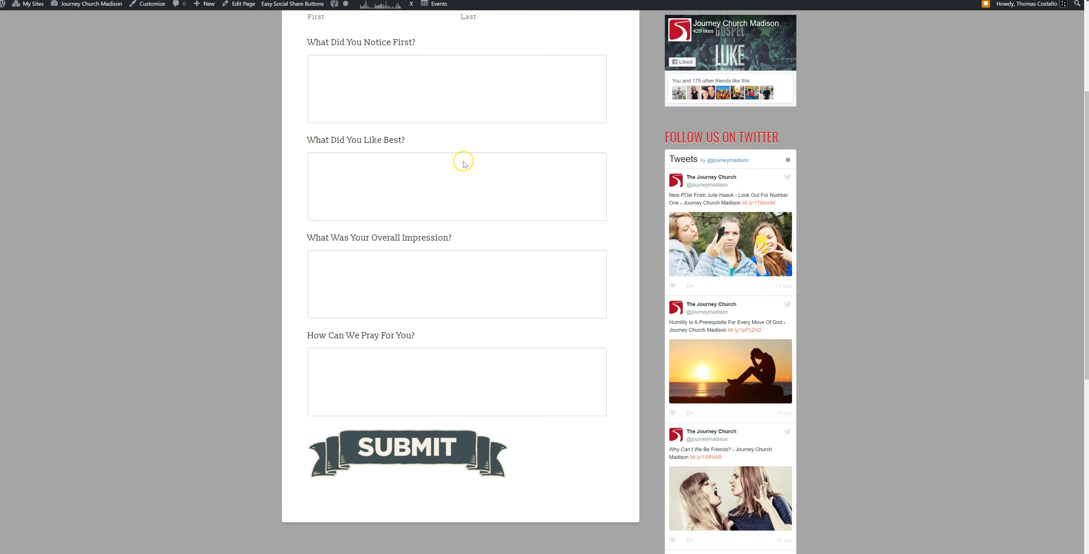
pyautogui.scroll(2, 460, 166)
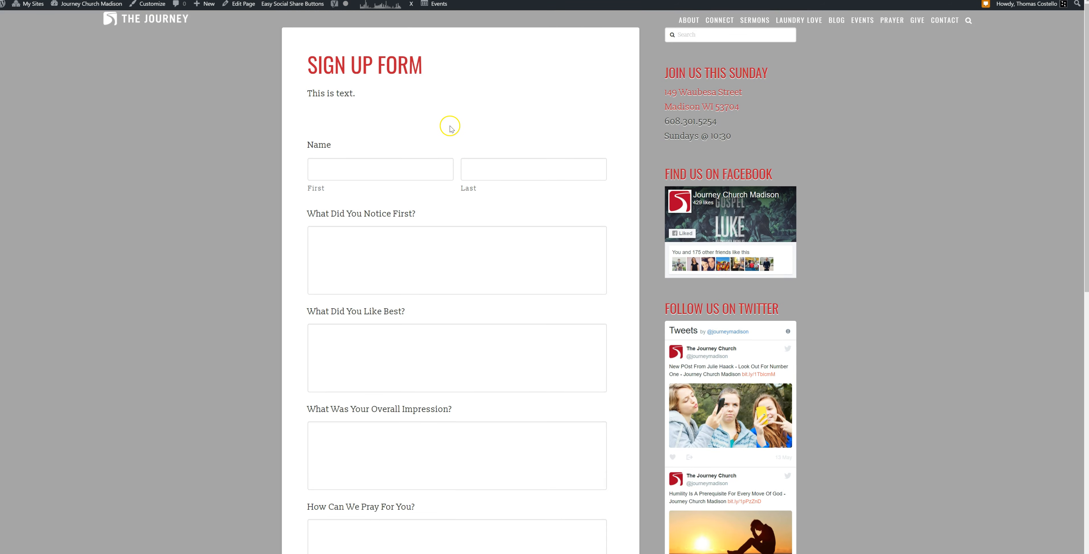
pyautogui.click(478, 100)
pyautogui.click(362, 120)
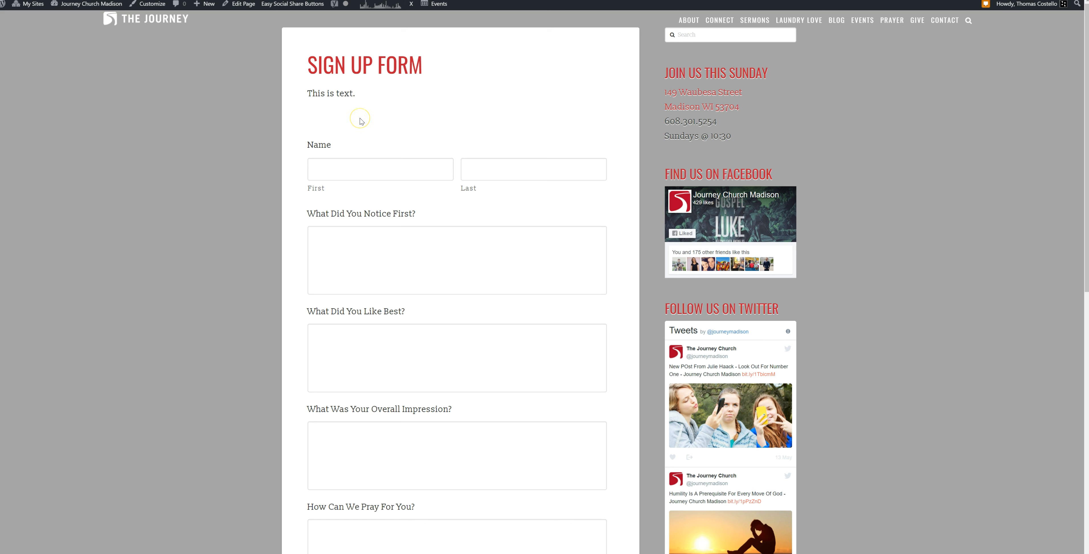